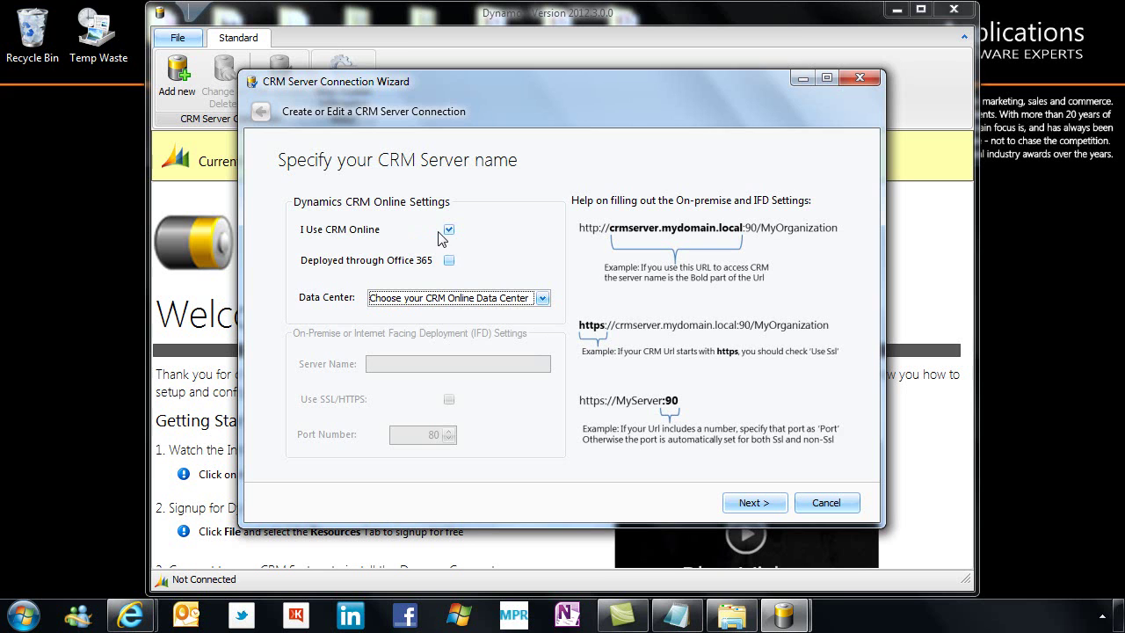
Point the wizard at on-premise server appl-crm2011 on port 80, with CRM Online and SSL off
{"action": "left_click", "coordinate": [449, 229]}
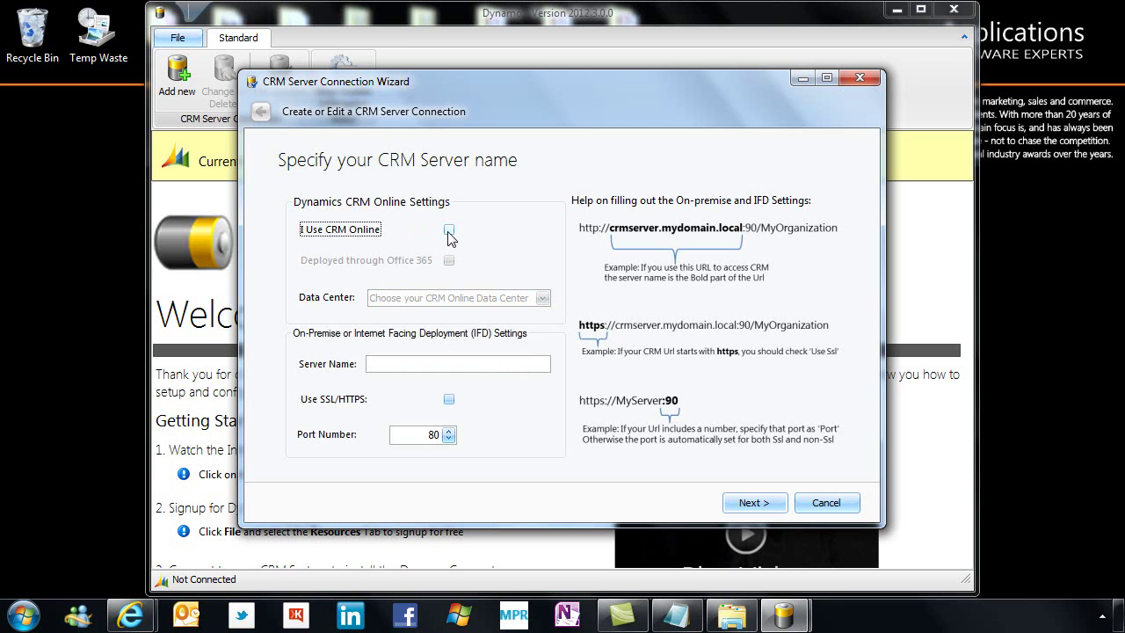
{"action": "left_click", "coordinate": [389, 366]}
{"action": "type", "text": "applcrm2011"}
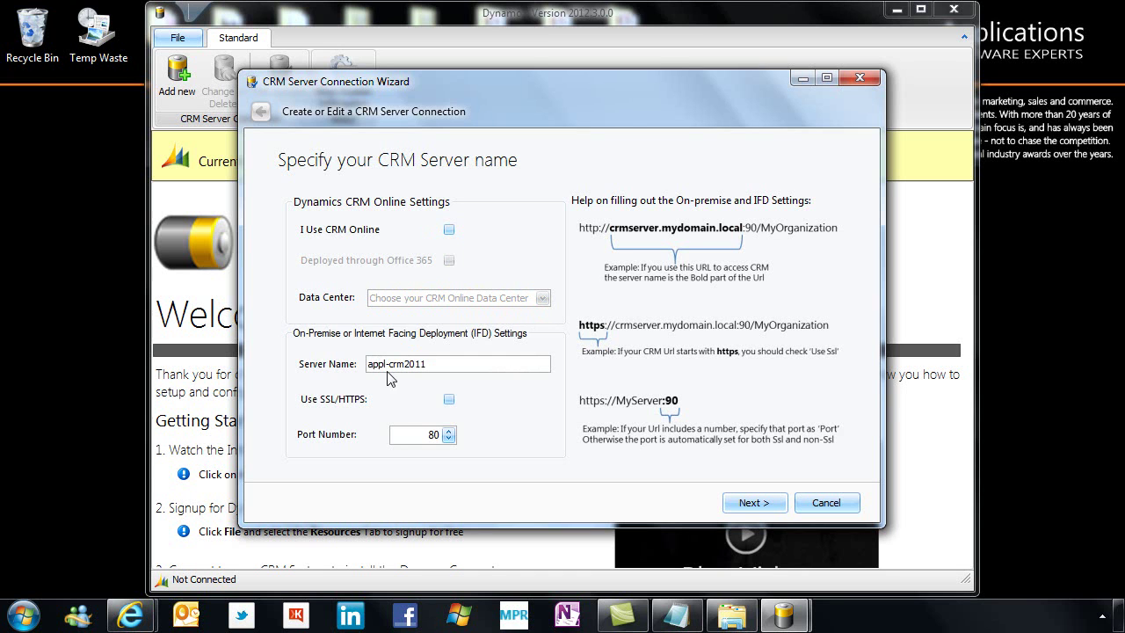
{"action": "left_click", "coordinate": [452, 401]}
{"action": "left_click", "coordinate": [450, 400]}
Authenticate with the CRM admin user name and password in domain APPLICATIONS
{"action": "left_click", "coordinate": [754, 510]}
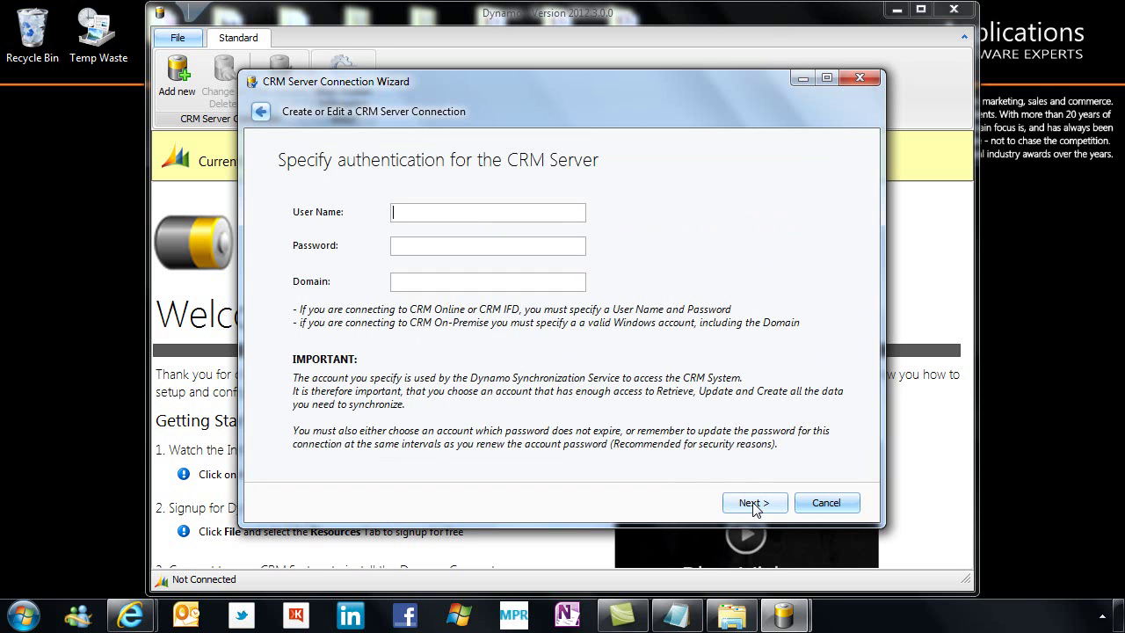
{"action": "type", "text": "crmadmin********"}
{"action": "key", "text": "Tab"}
{"action": "type", "text": "APPLICATIONS"}
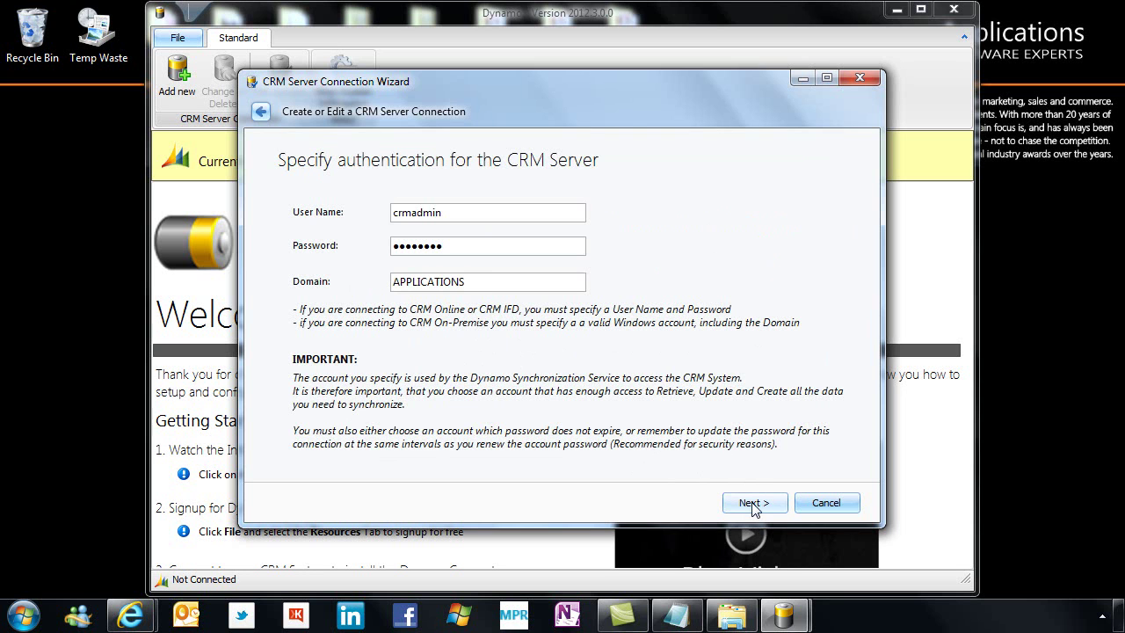
{"action": "left_click", "coordinate": [750, 502]}
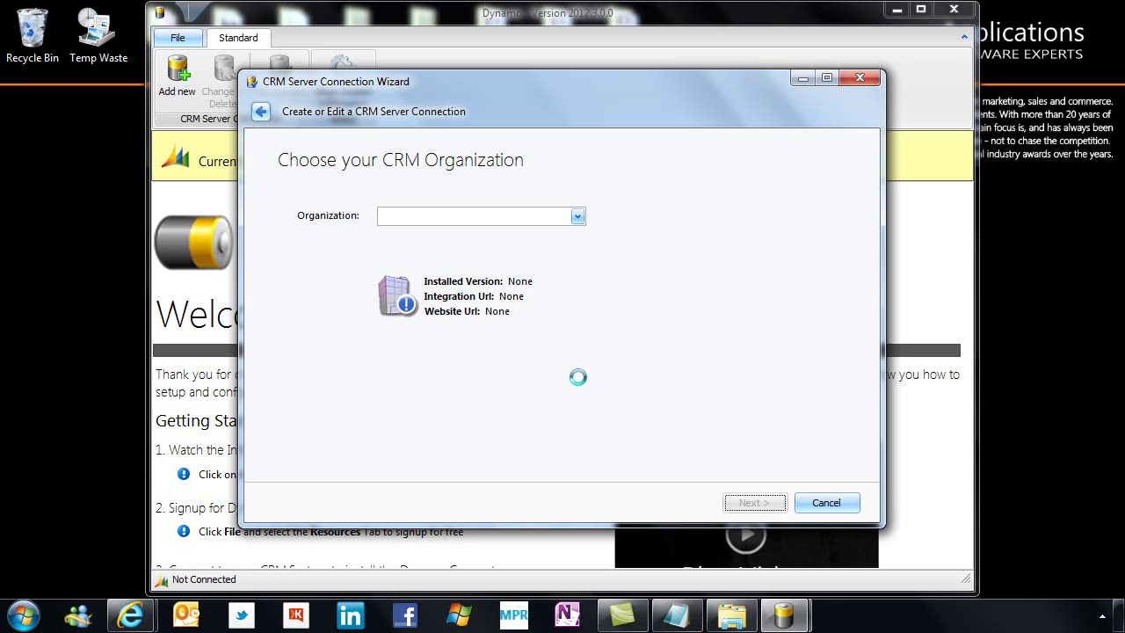
Keep Academy as the CRM organization and proceed to the solution install step
{"action": "left_click", "coordinate": [544, 220]}
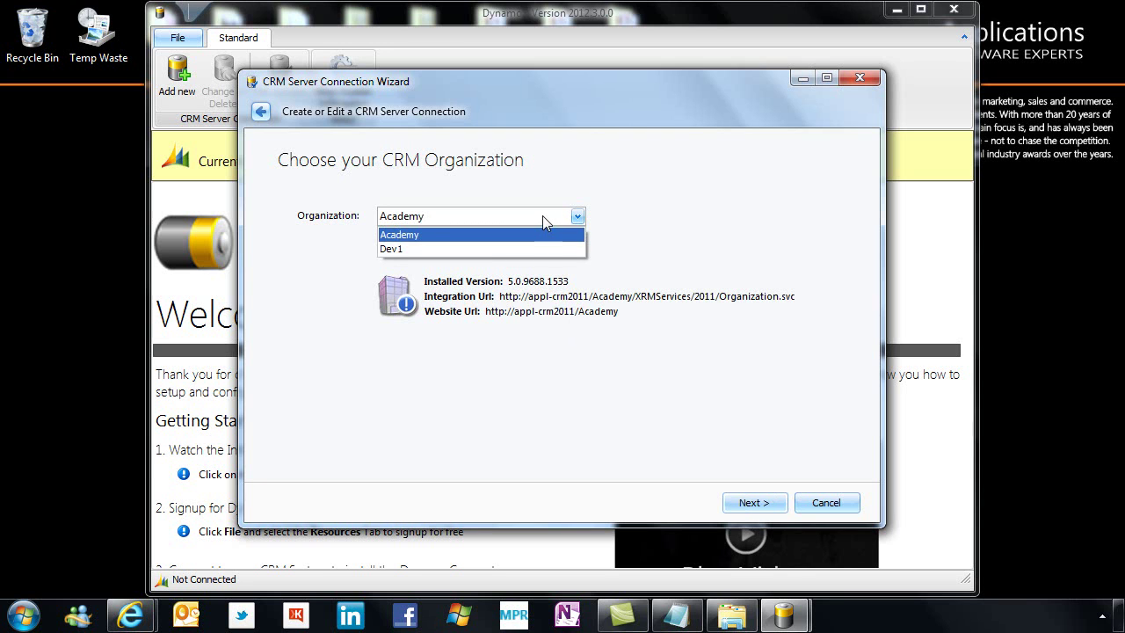
{"action": "left_click", "coordinate": [542, 217]}
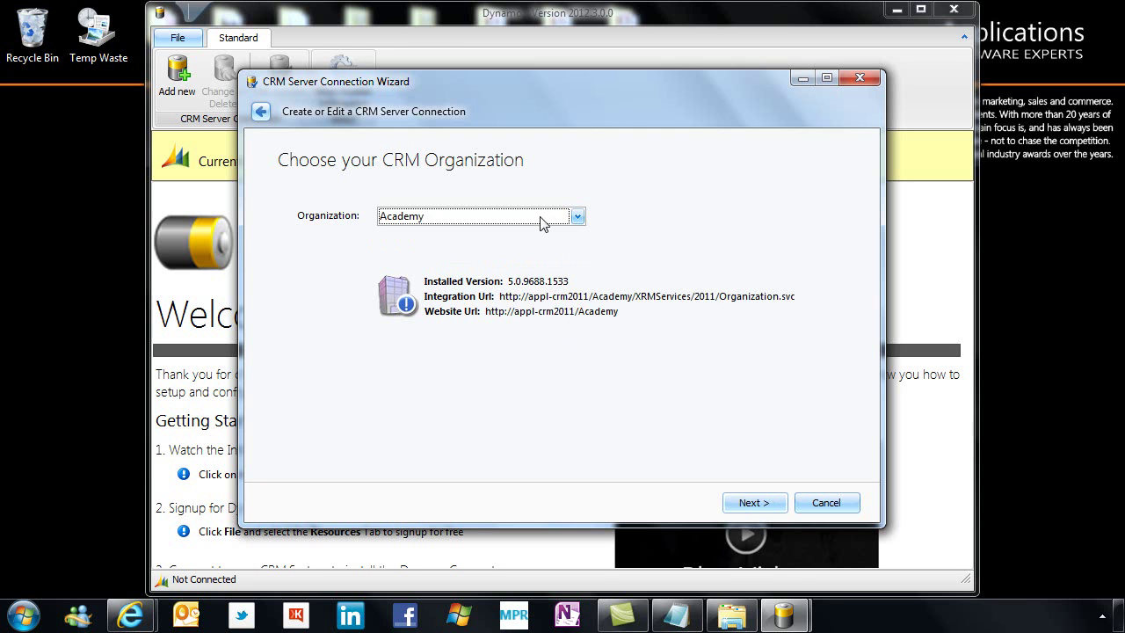
{"action": "left_click", "coordinate": [745, 508]}
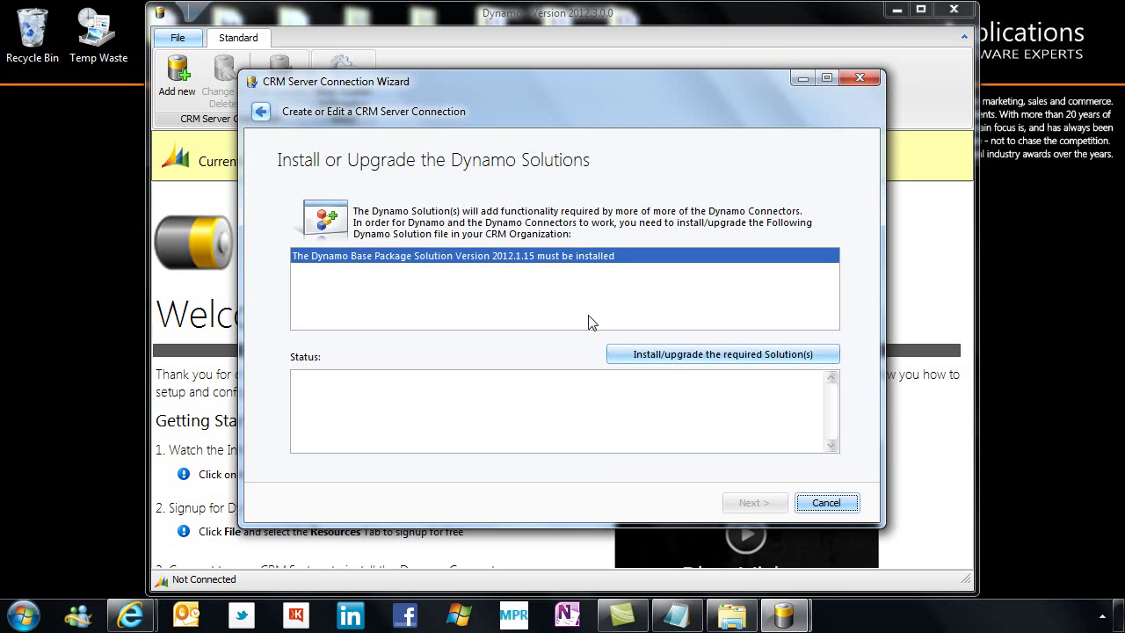
Install the required Base Package Solution 2012.1.15 and continue once the log shows success
{"action": "left_click", "coordinate": [664, 369]}
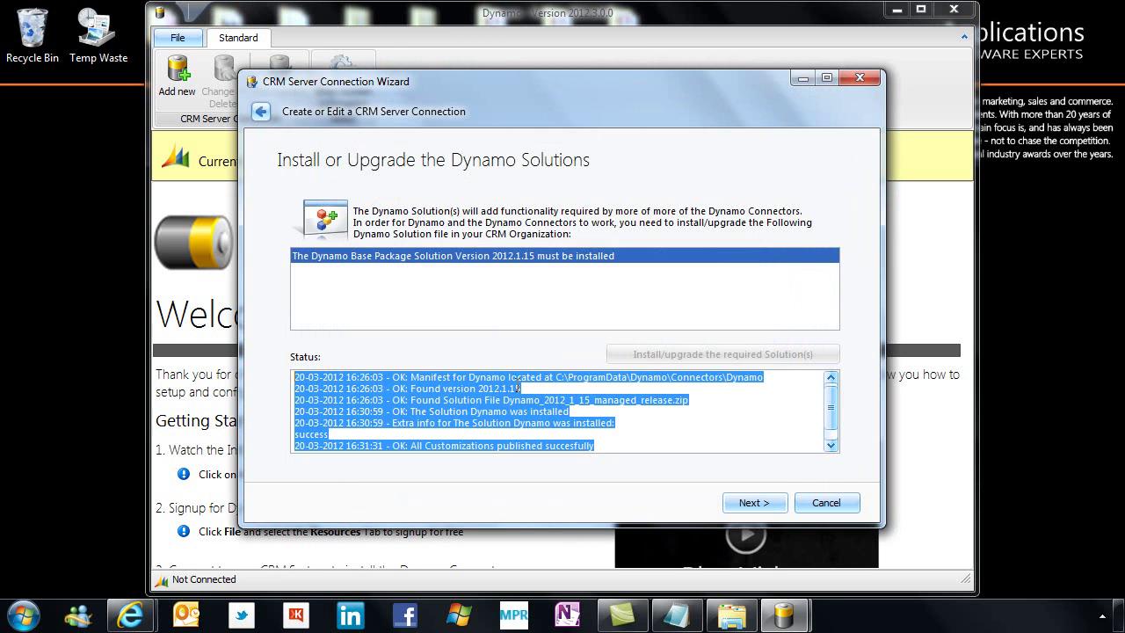
{"action": "left_click", "coordinate": [393, 378]}
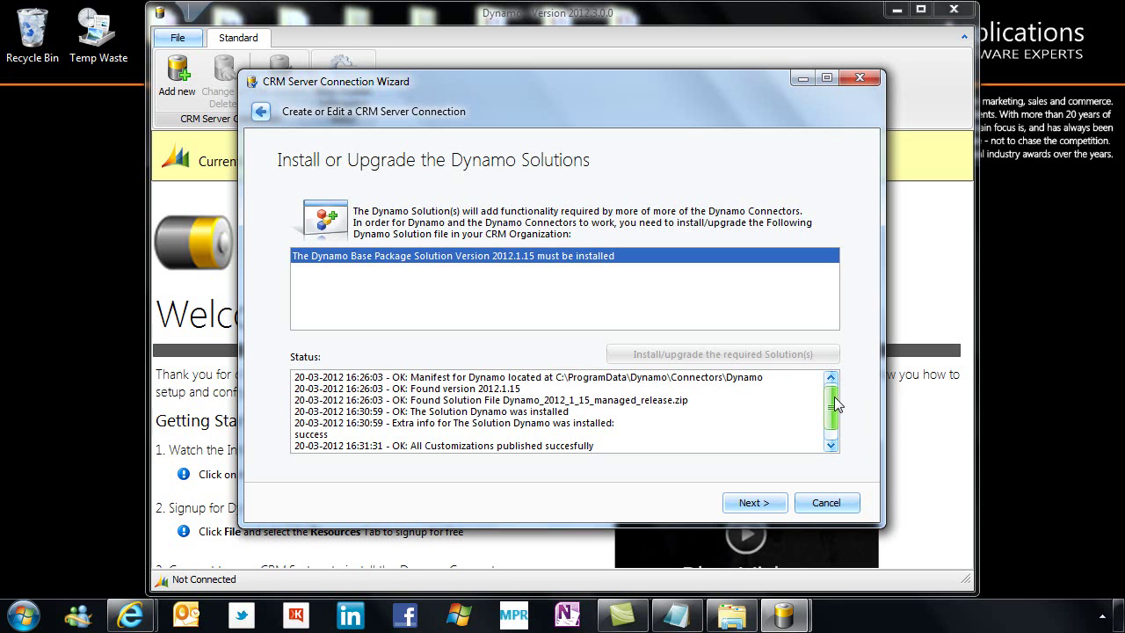
{"action": "left_click_drag", "start_coordinate": [836, 402], "coordinate": [834, 416]}
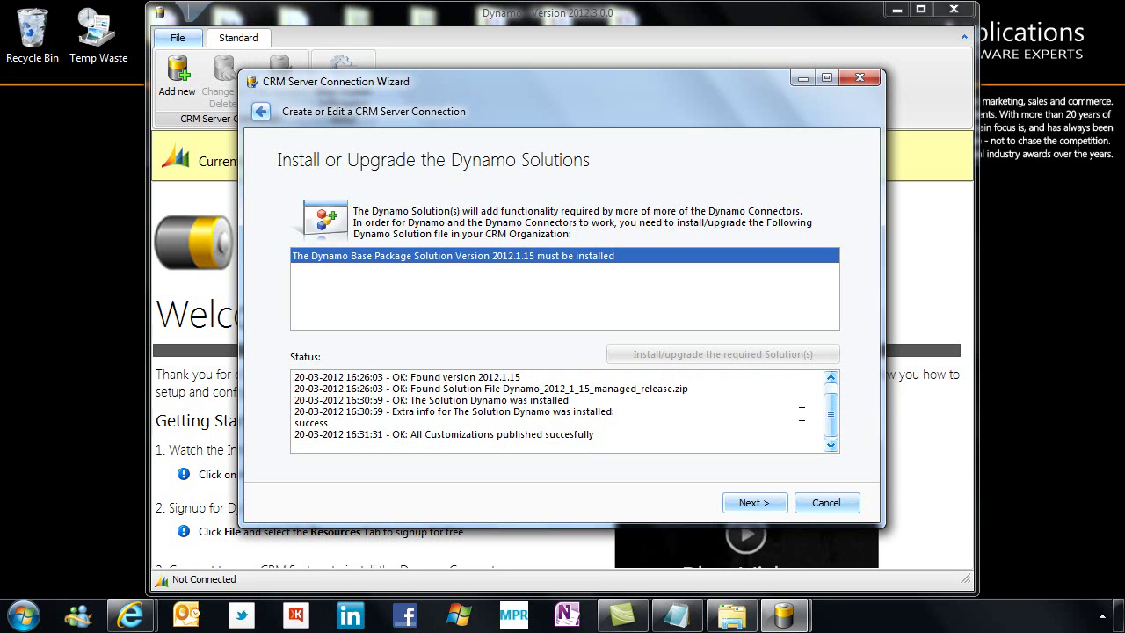
{"action": "left_click", "coordinate": [755, 506]}
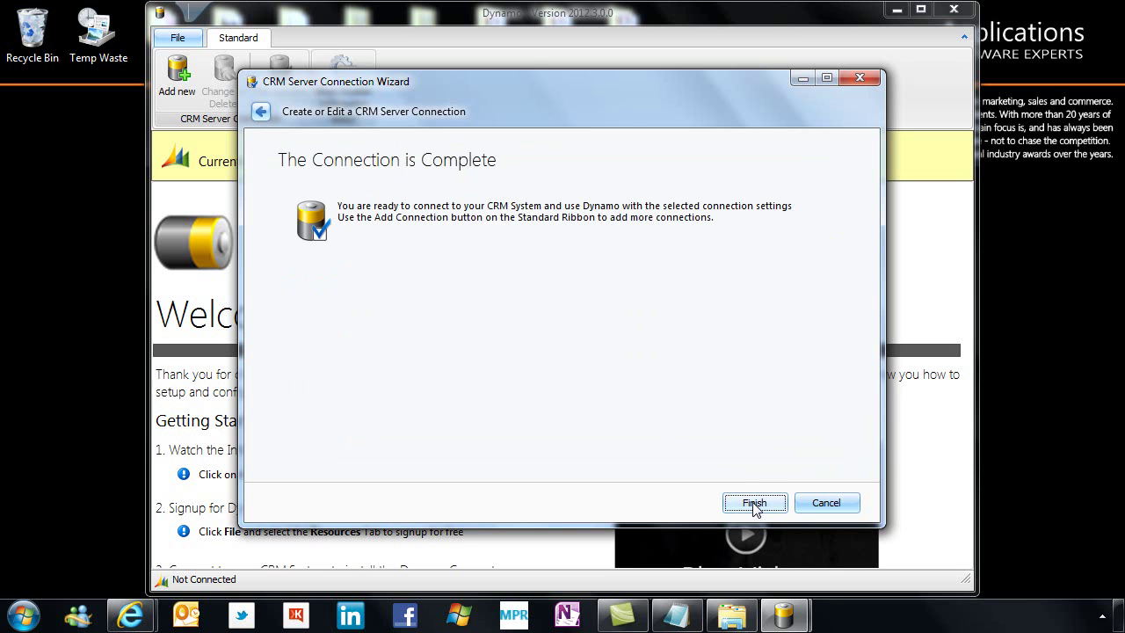
Finish the wizard and log in using the Academy connection on appl-crm2011
{"action": "left_click", "coordinate": [753, 505]}
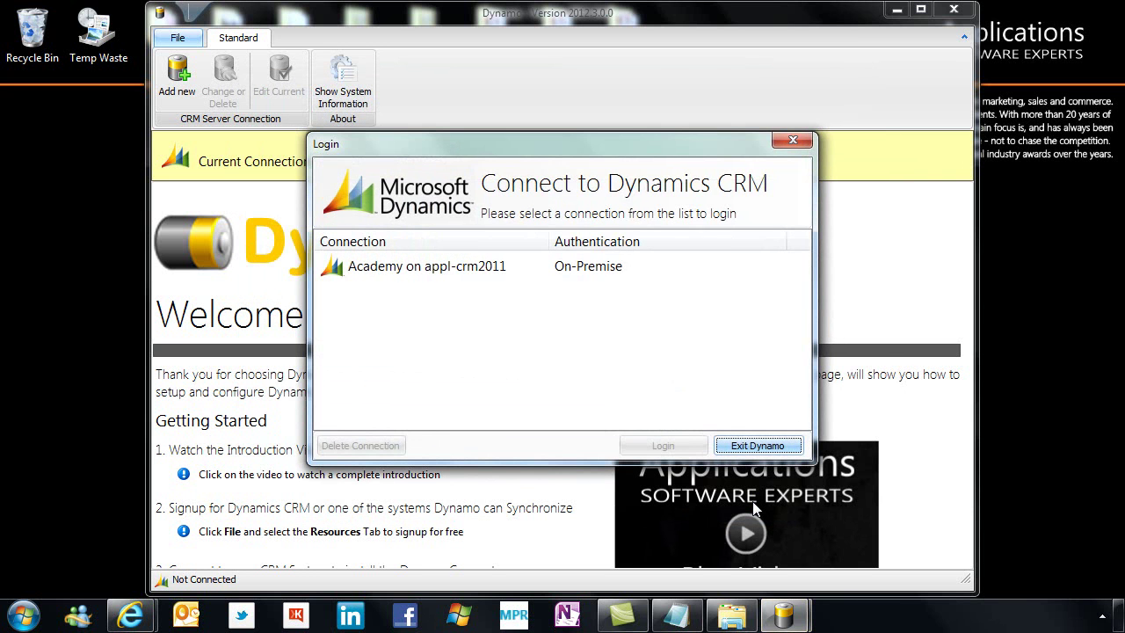
{"action": "left_click", "coordinate": [460, 274]}
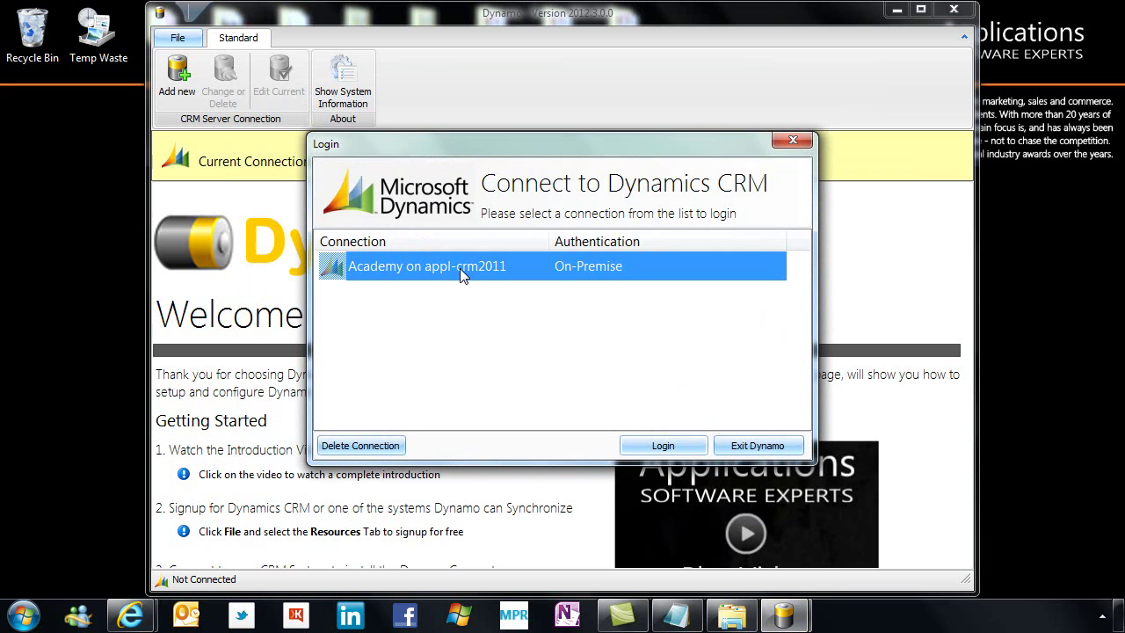
{"action": "left_click", "coordinate": [659, 446]}
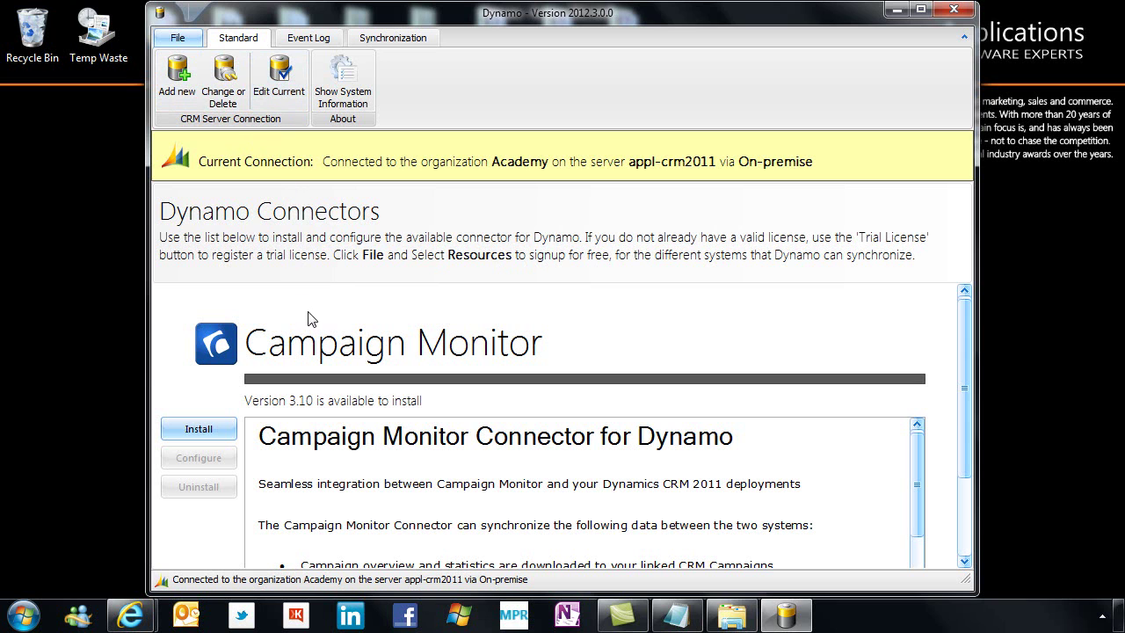
Install Campaign Monitor connector 3.10, accepting the licence agreement and dismissing the report
{"action": "left_click", "coordinate": [210, 429]}
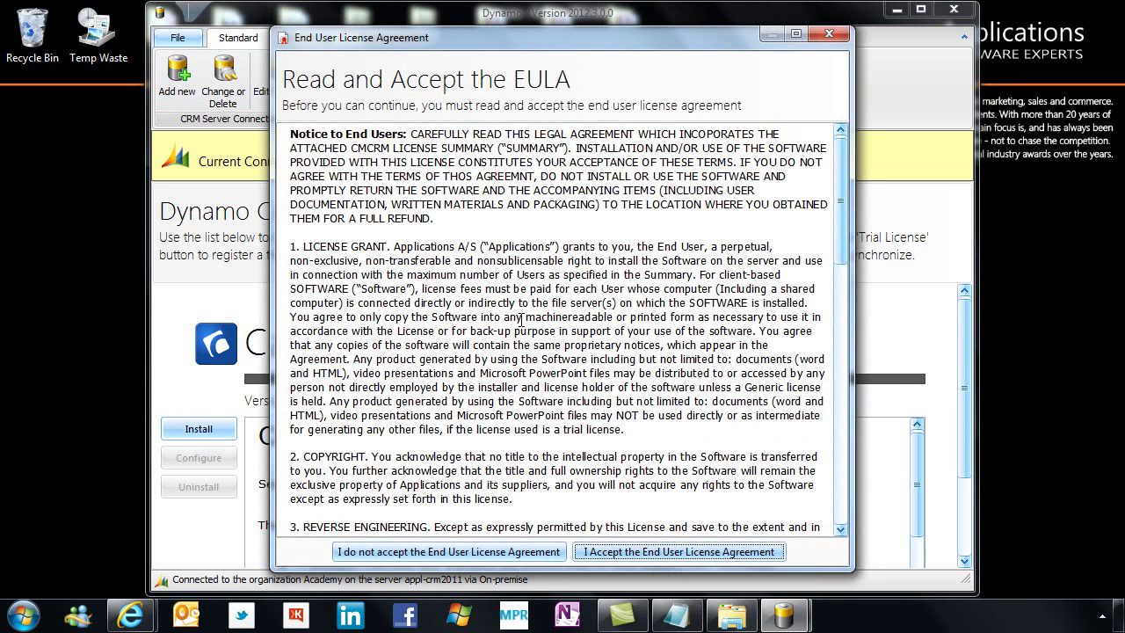
{"action": "left_click", "coordinate": [710, 552]}
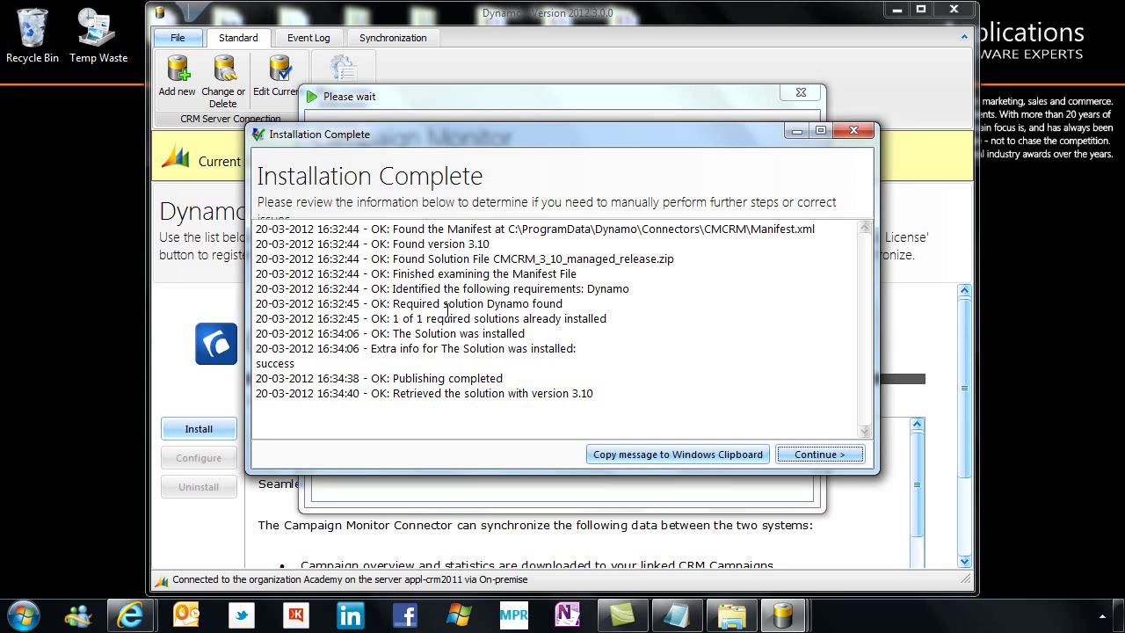
{"action": "left_click", "coordinate": [836, 455]}
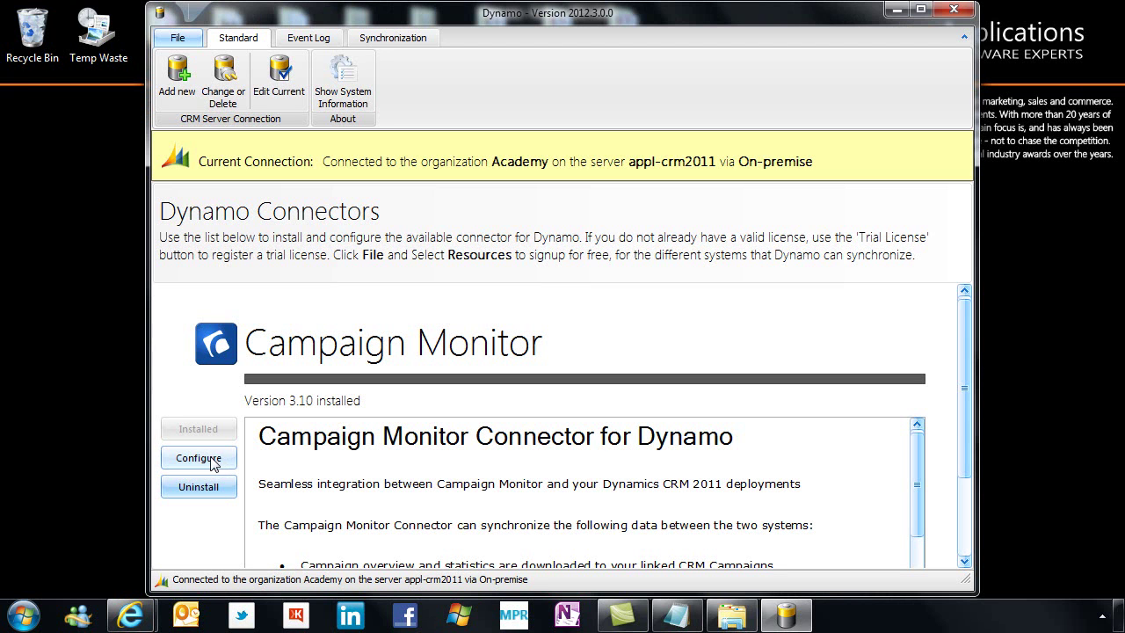
{"action": "left_click", "coordinate": [199, 459]}
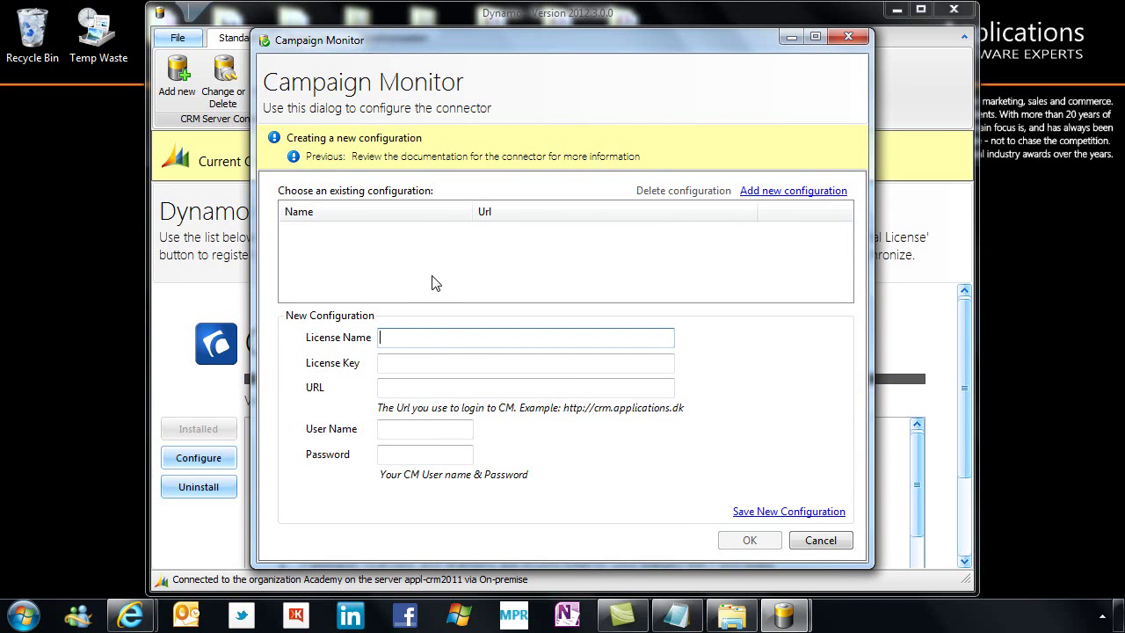
{"action": "type", "text": "Applications A/S"}
{"action": "left_click", "coordinate": [419, 362]}
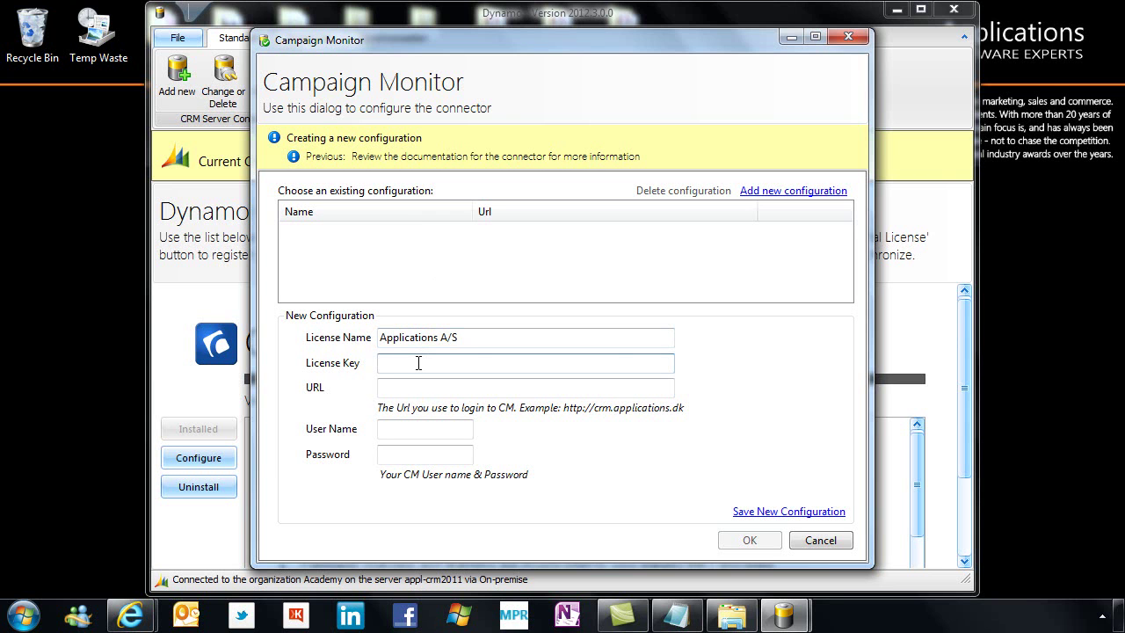
{"action": "key", "text": "ctrl+v"}
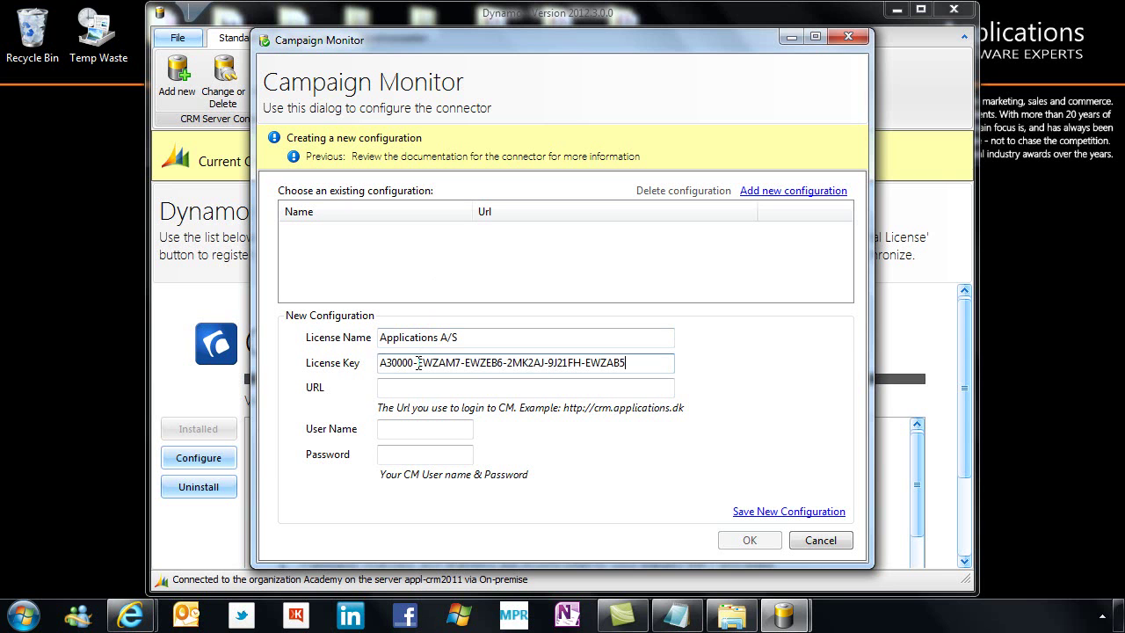
{"action": "left_click", "coordinate": [412, 387]}
{"action": "type", "text": "http://crm.applications.dk"}
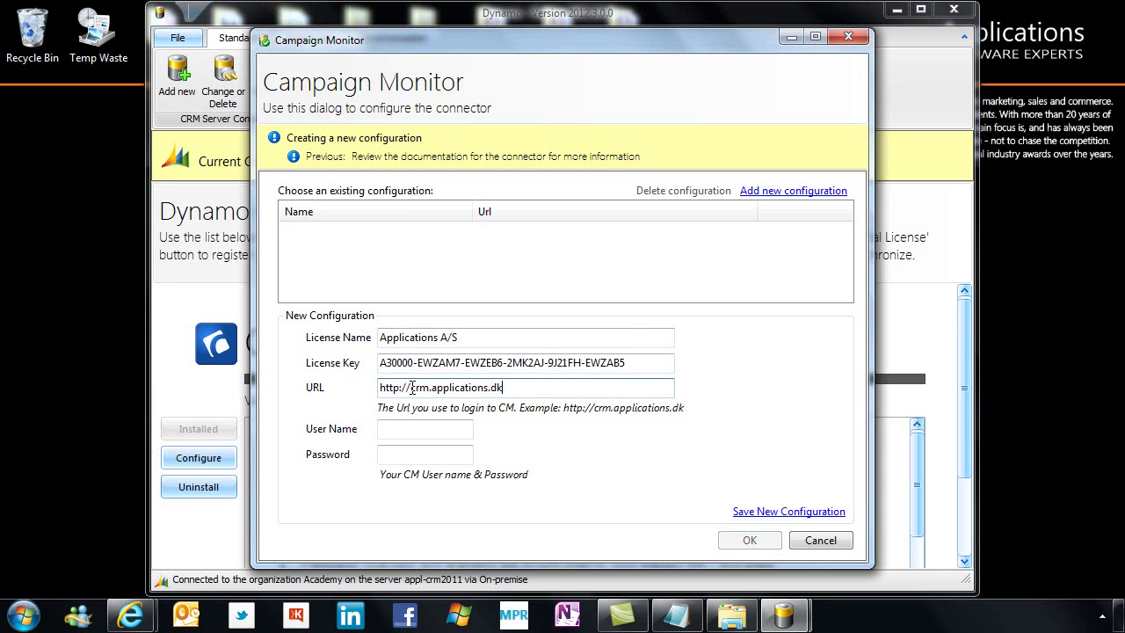
Enter the Campaign Monitor account user name and password, then save the configuration to CRM
{"action": "left_click", "coordinate": [407, 428]}
{"action": "type", "text": "cmcrmdemo"}
{"action": "key", "text": "Tab"}
{"action": "type", "text": "demo123456"}
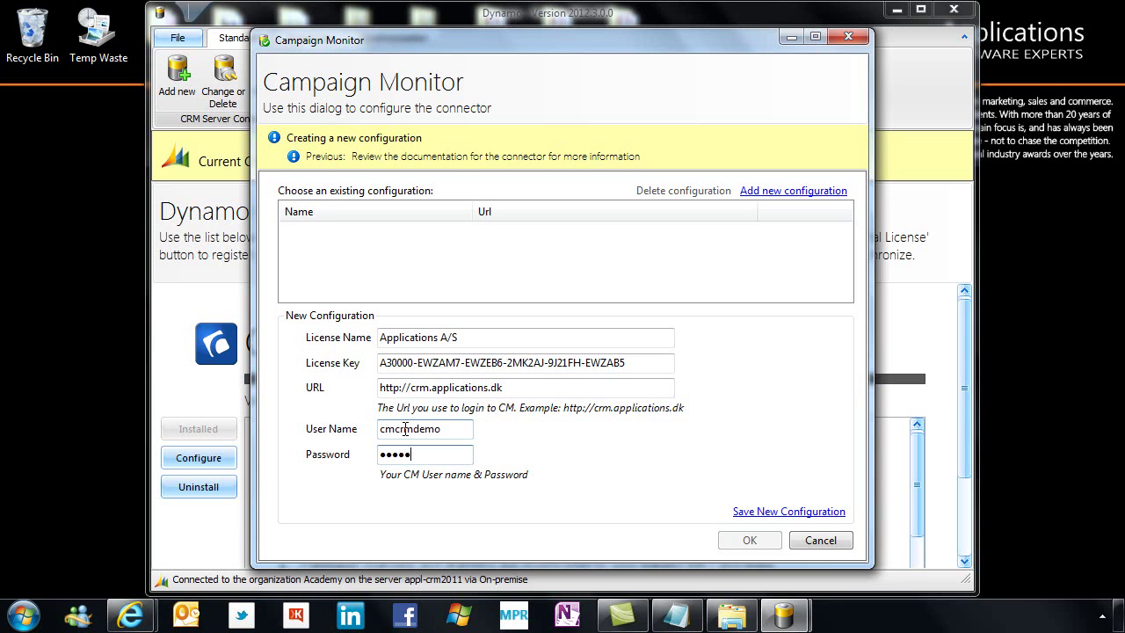
{"action": "type", "text": "7890"}
{"action": "left_click", "coordinate": [770, 513]}
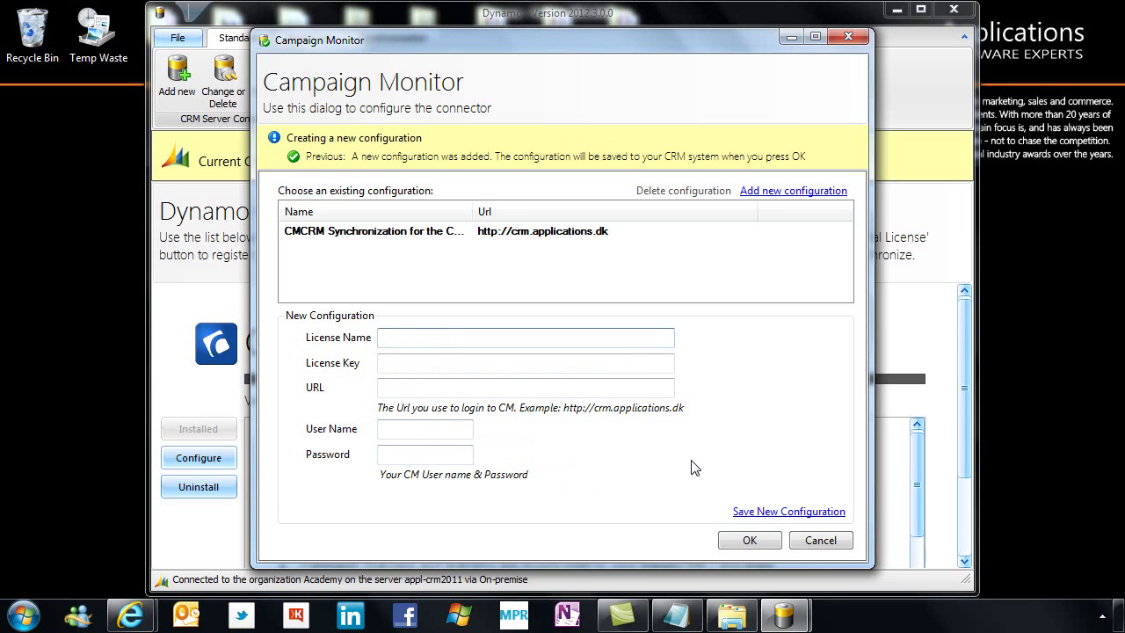
{"action": "left_click", "coordinate": [490, 338]}
{"action": "left_click", "coordinate": [750, 541]}
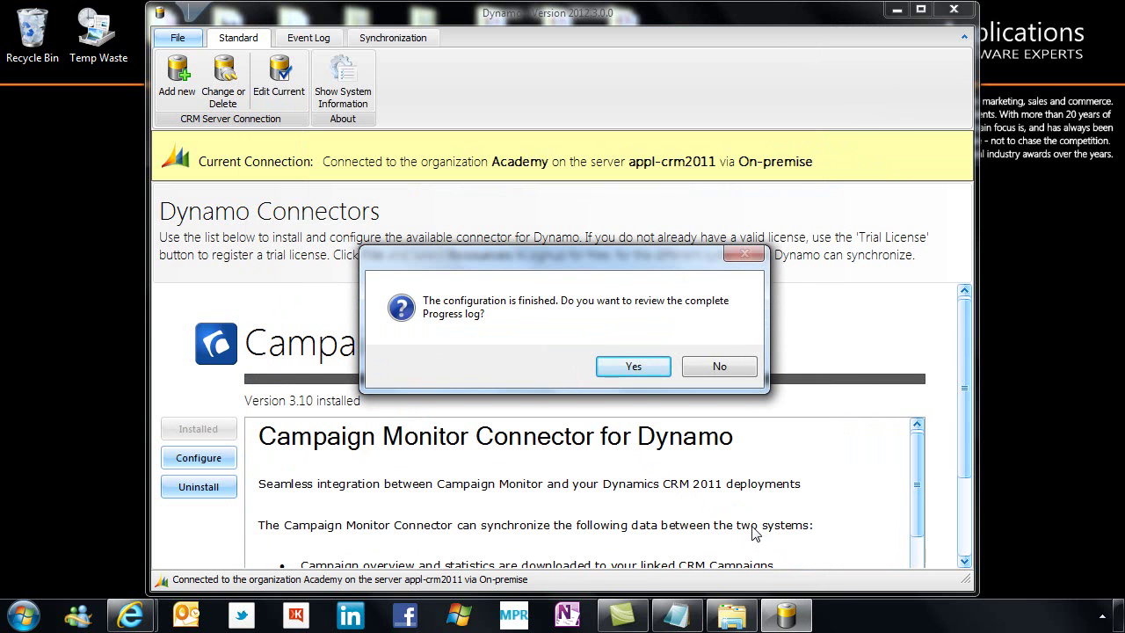
Review the progress log down to Configuration Created, then close it
{"action": "left_click", "coordinate": [629, 368]}
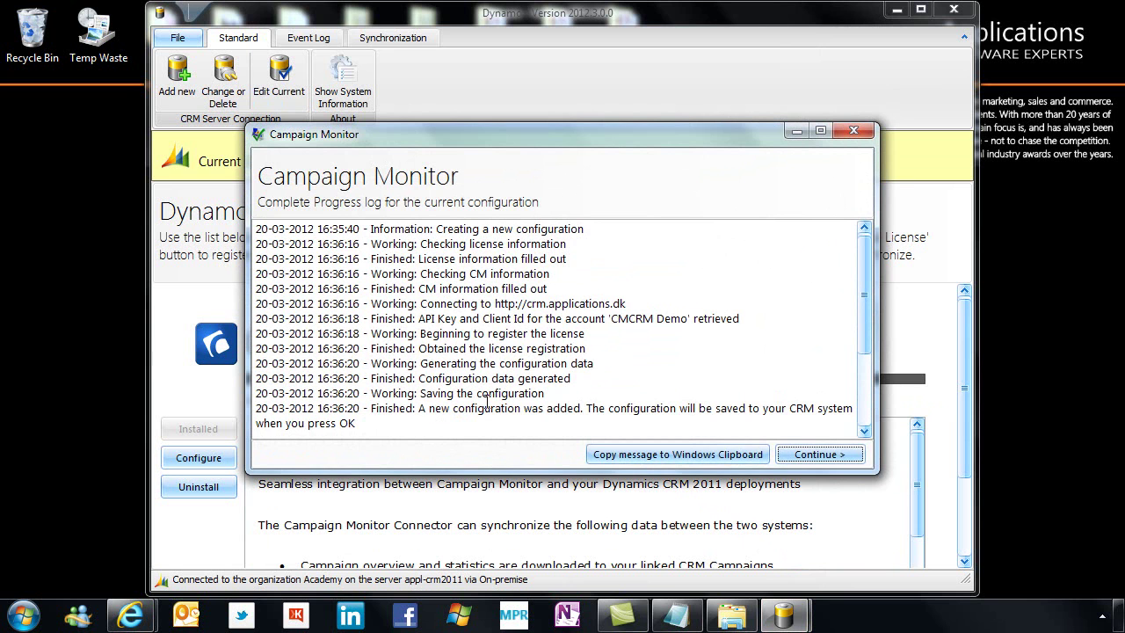
{"action": "left_click_drag", "start_coordinate": [862, 293], "coordinate": [871, 382]}
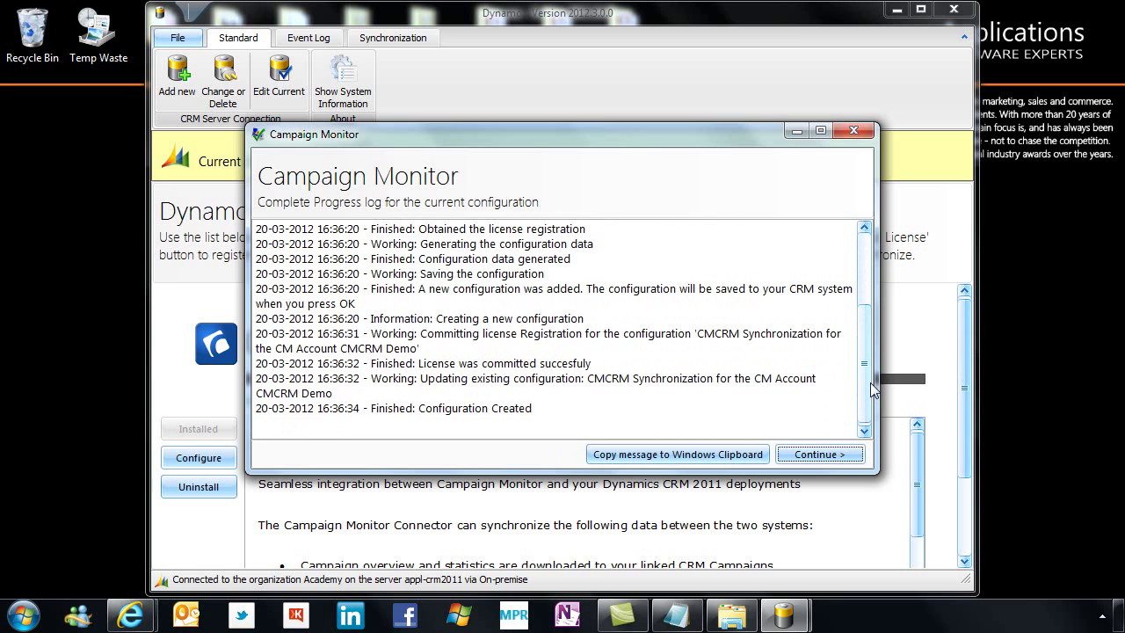
{"action": "left_click", "coordinate": [826, 454]}
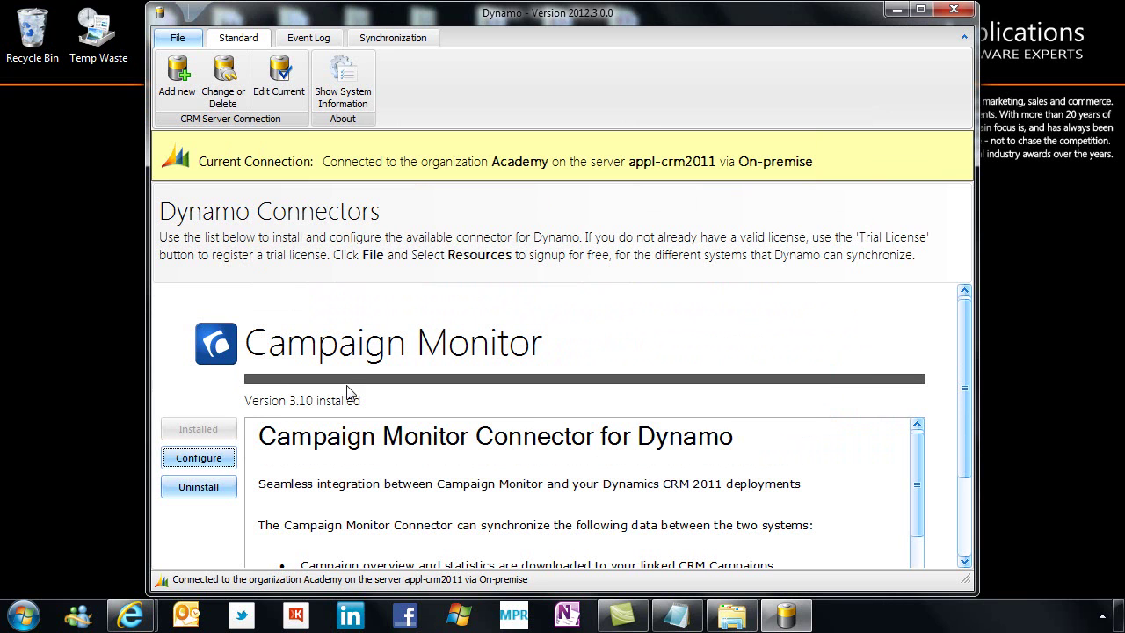
Switch to the Event Log to see the Configuration Created entry
{"action": "left_click", "coordinate": [317, 40]}
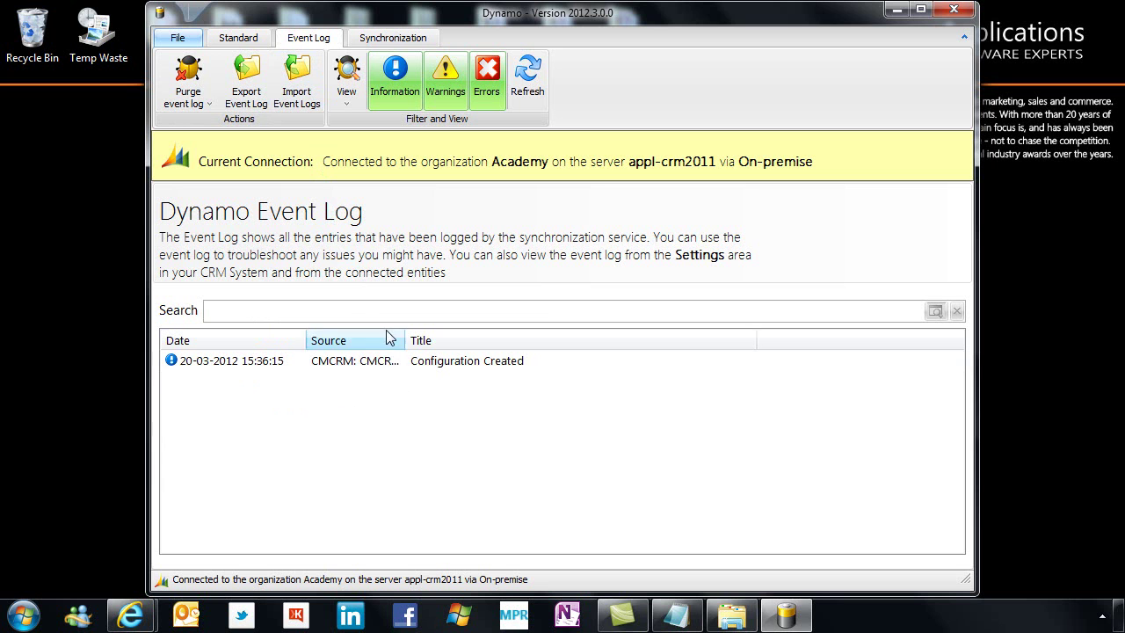
Start the Dynamo Synchronization Service from the Synchronization page
{"action": "left_click", "coordinate": [381, 44]}
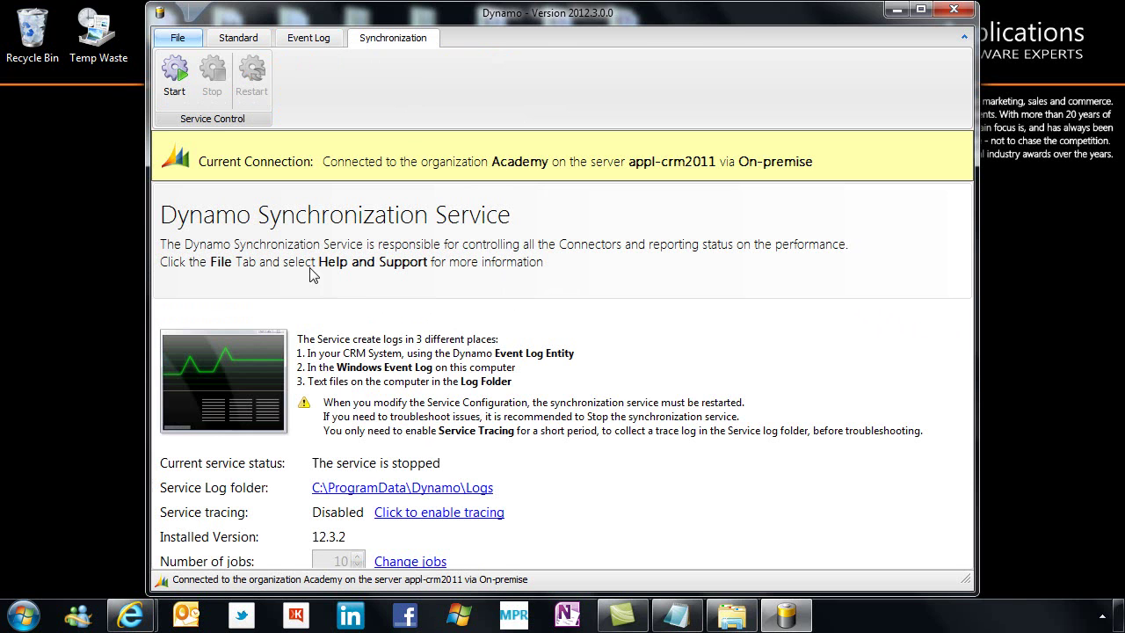
{"action": "left_click", "coordinate": [178, 93]}
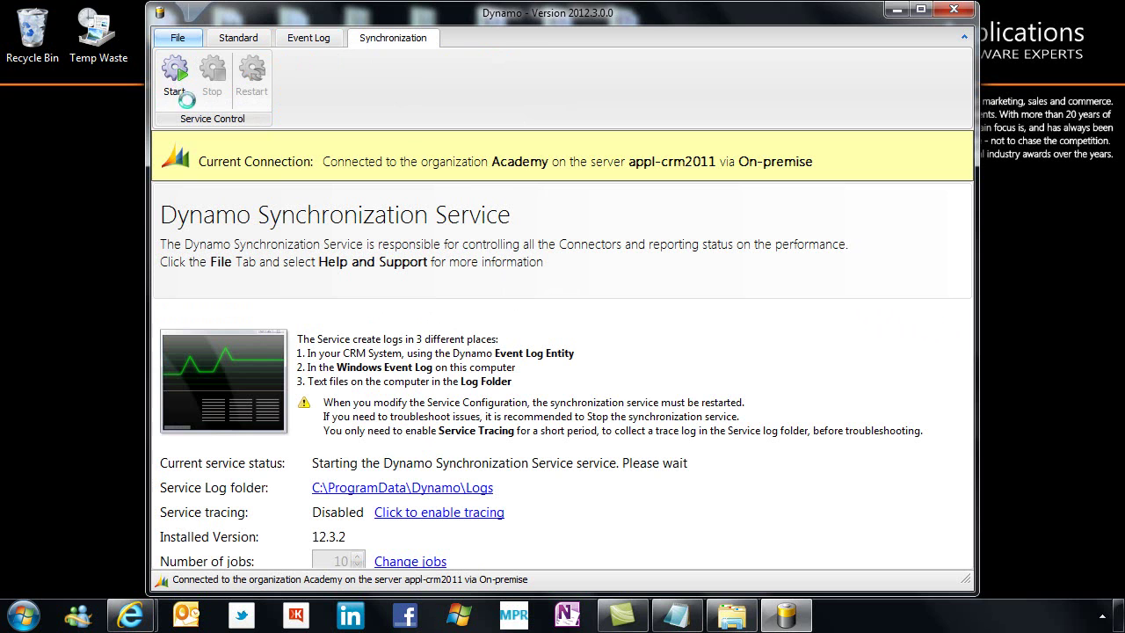